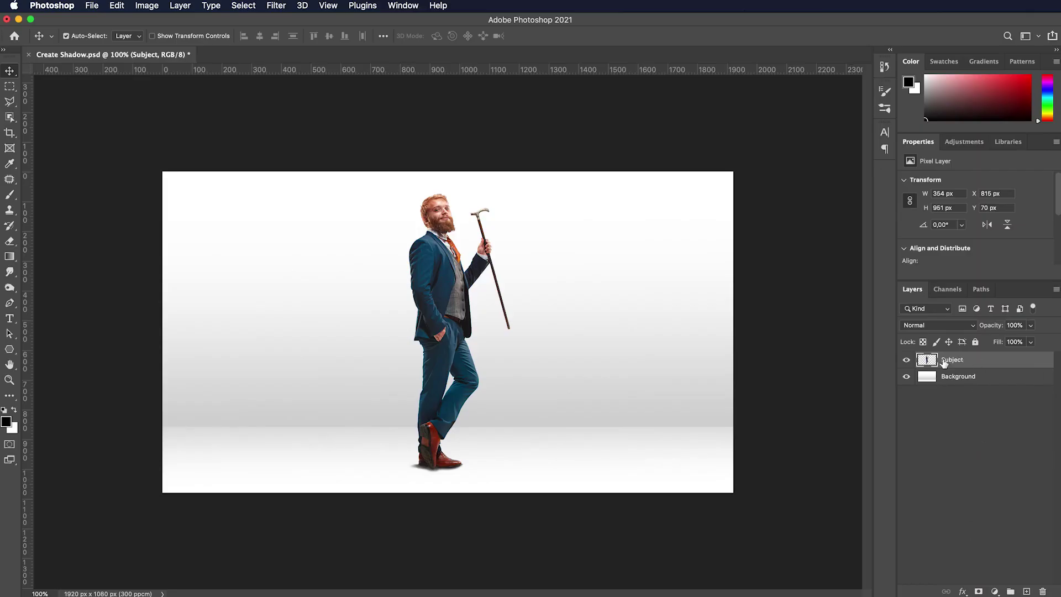
Toggle the Subject and Background layers off and on to check their contents
{"action": "left_click", "coordinate": [906, 361]}
{"action": "left_click", "coordinate": [907, 360]}
{"action": "left_click", "coordinate": [906, 376]}
{"action": "left_click", "coordinate": [907, 377]}
Duplicate the Subject layer as a new layer named 'Shadow'
{"action": "right_click", "coordinate": [976, 361]}
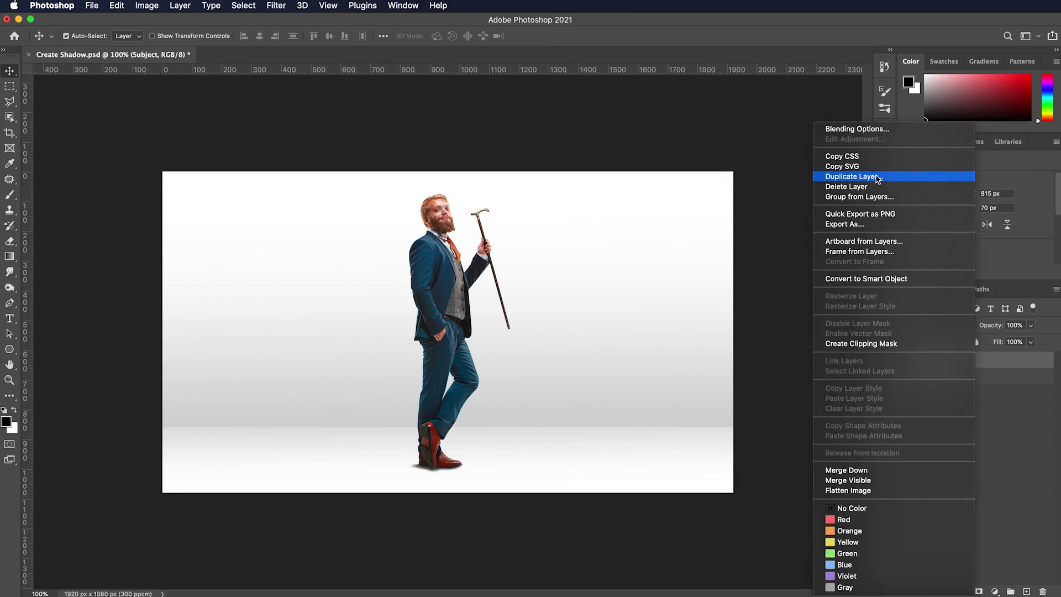
{"action": "left_click", "coordinate": [931, 178]}
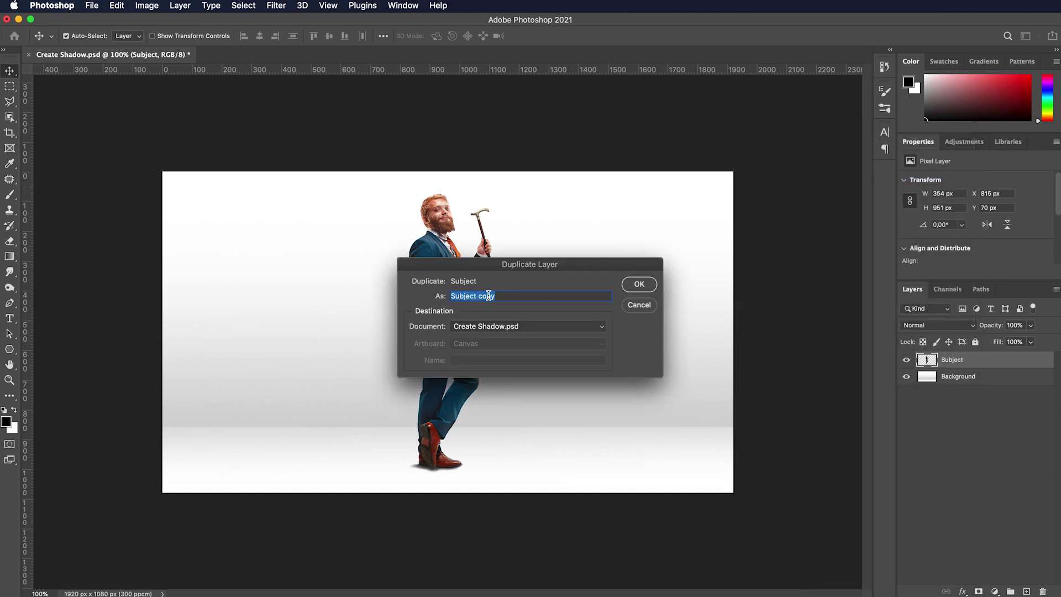
{"action": "type", "text": "Shadow"}
{"action": "left_click", "coordinate": [637, 285]}
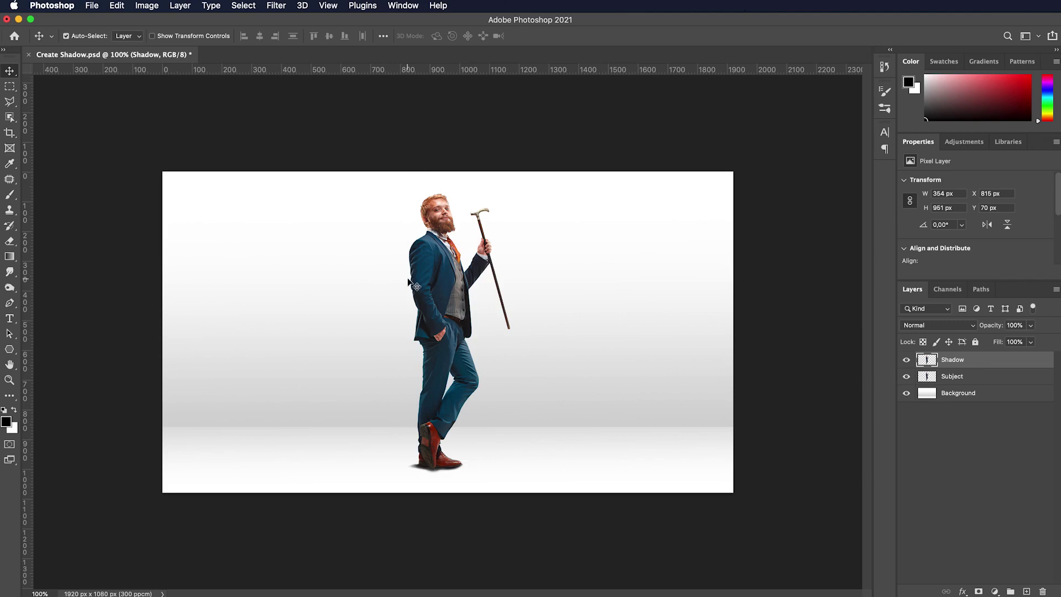
Fill the Shadow layer's man and cane with solid black, preserving transparency
{"action": "key", "text": "alt+shift+BackSpace"}
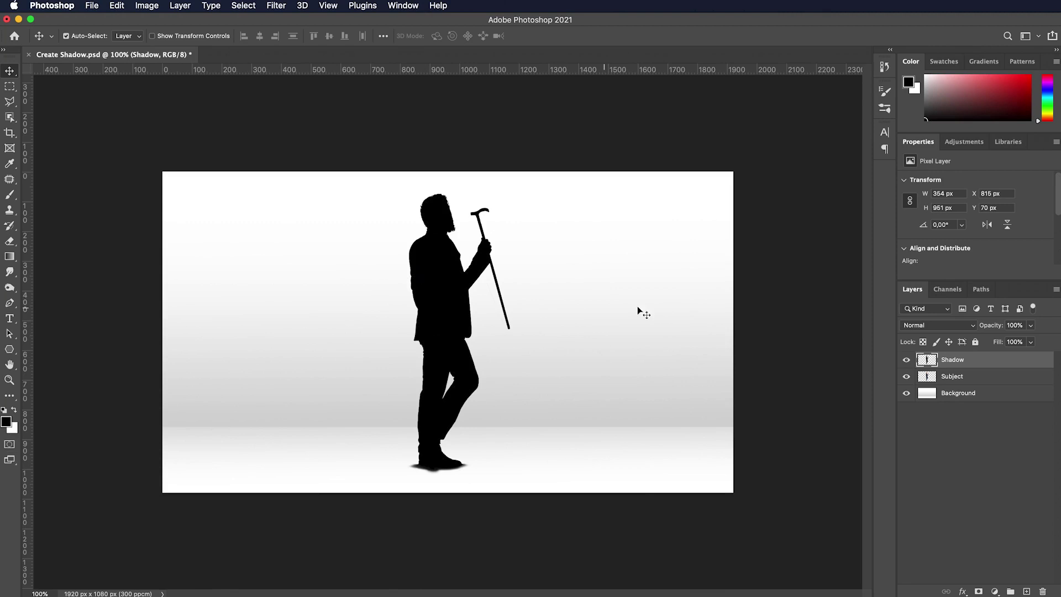
Apply a Tilt-Shift blur to the silhouette, moving the sharp focus band down around the feet
{"action": "left_click", "coordinate": [283, 6]}
{"action": "mouse_move", "coordinate": [415, 177]}
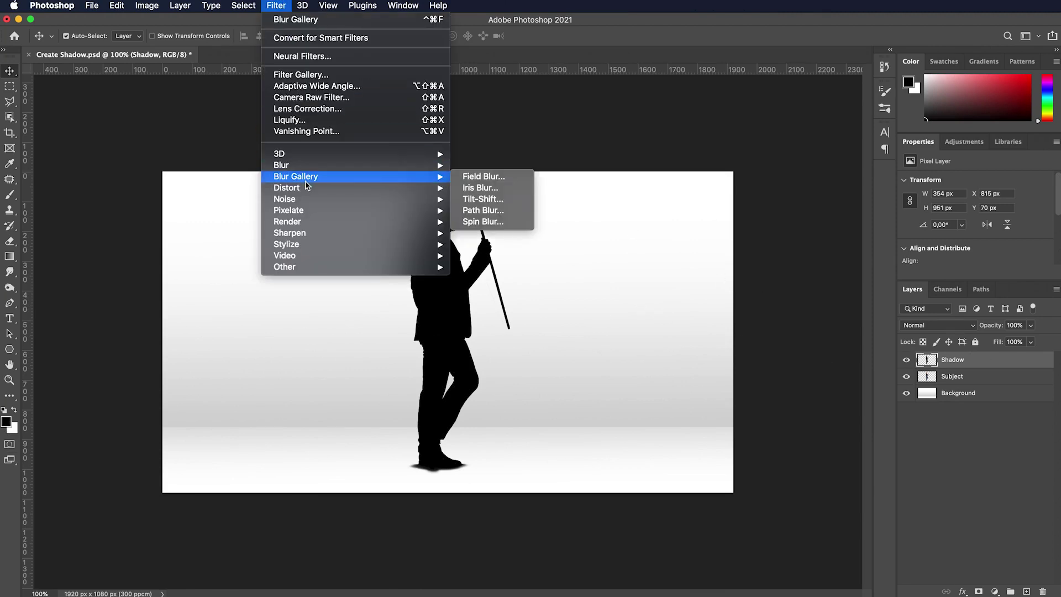
{"action": "left_click", "coordinate": [523, 203]}
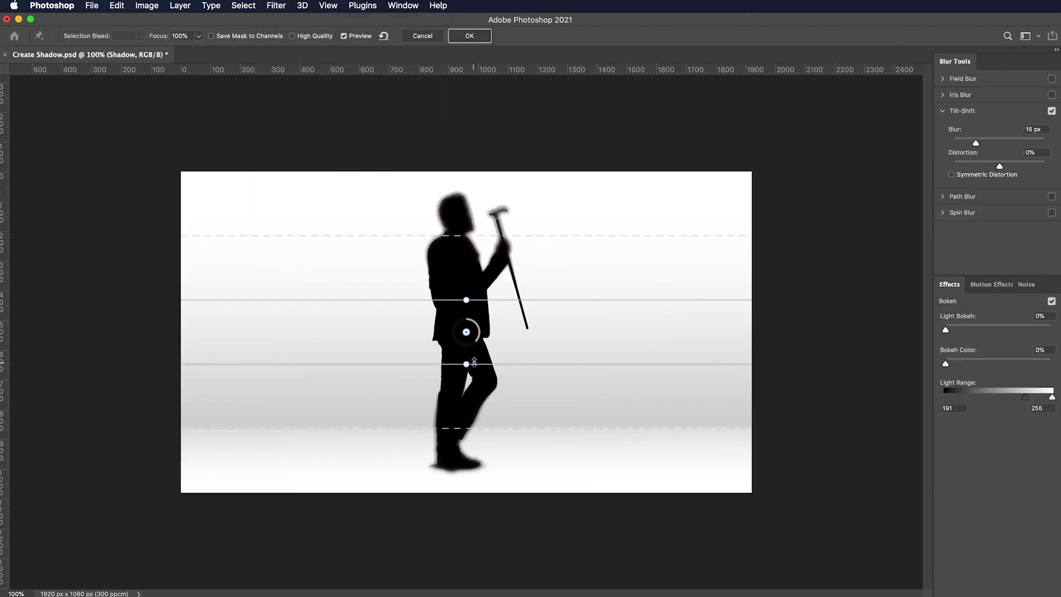
{"action": "left_click_drag", "start_coordinate": [469, 336], "coordinate": [469, 380]}
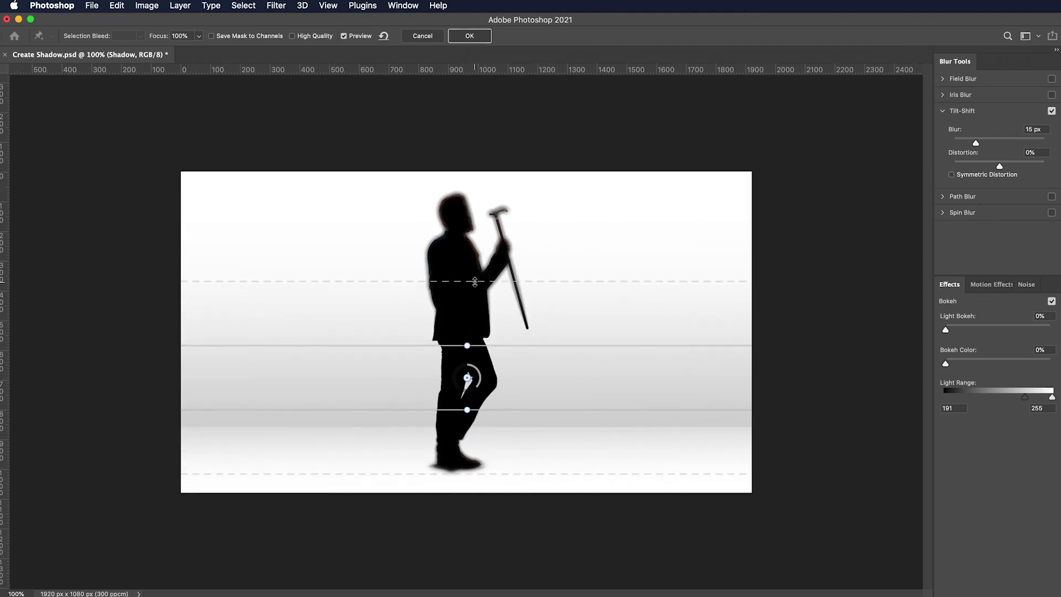
{"action": "left_click_drag", "start_coordinate": [475, 281], "coordinate": [475, 304]}
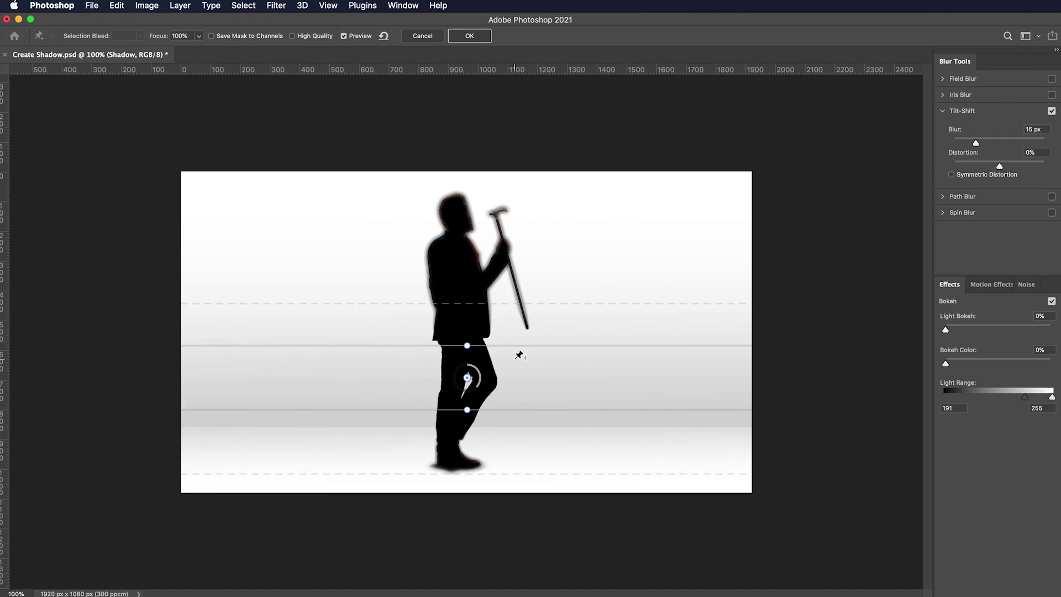
{"action": "left_click_drag", "start_coordinate": [509, 346], "coordinate": [508, 361]}
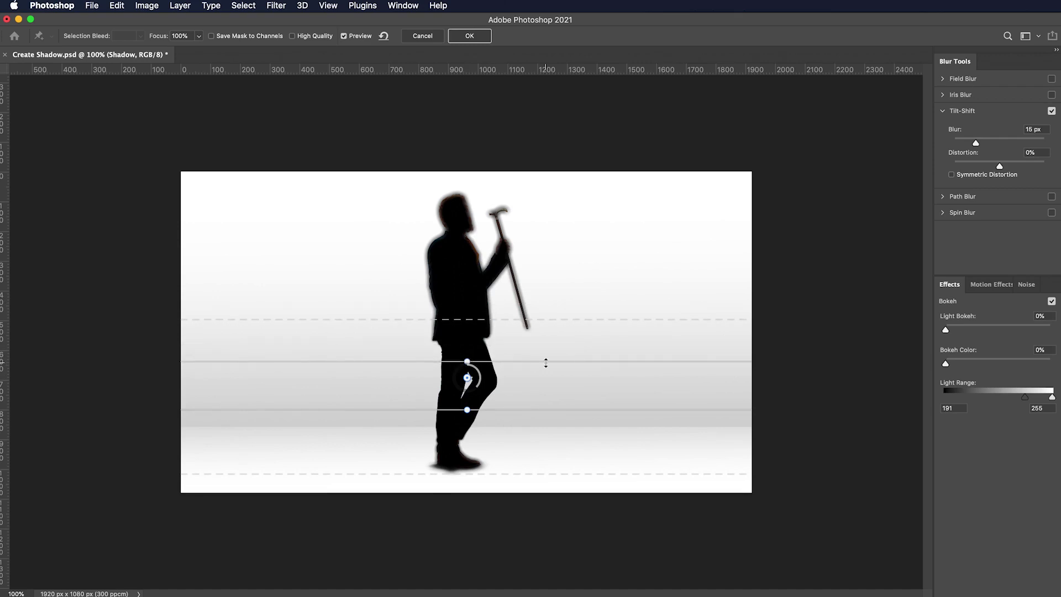
{"action": "left_click_drag", "start_coordinate": [511, 410], "coordinate": [513, 421]}
{"action": "left_click_drag", "start_coordinate": [524, 485], "coordinate": [523, 455]}
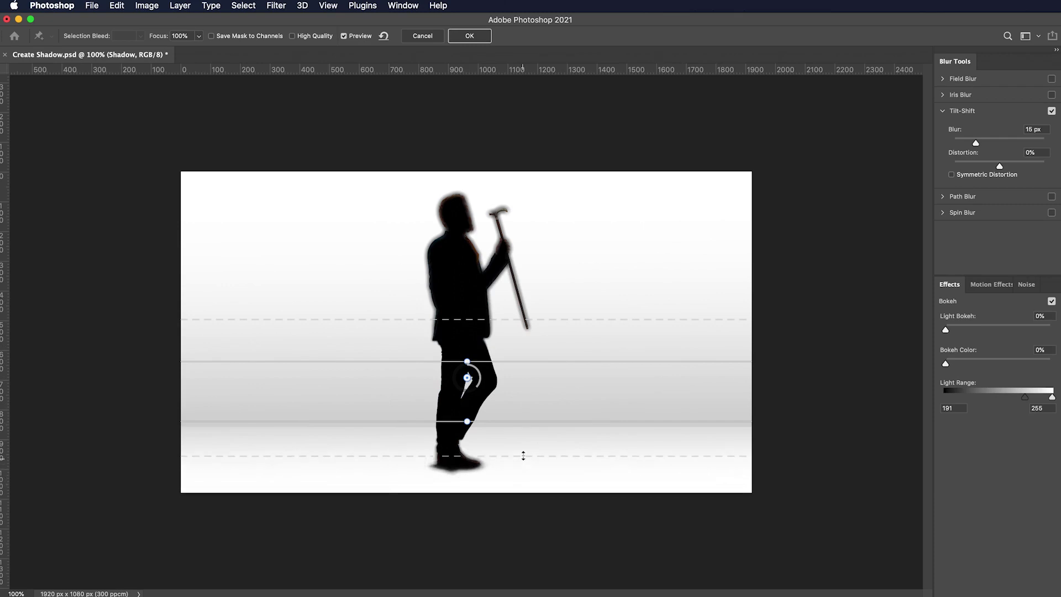
{"action": "left_click_drag", "start_coordinate": [510, 418], "coordinate": [510, 472]}
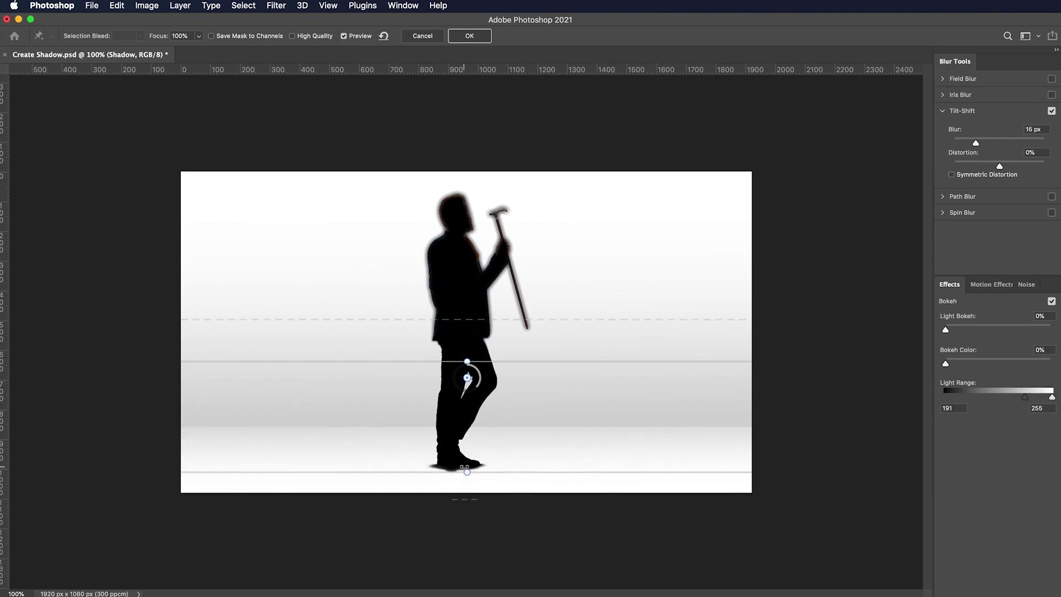
{"action": "left_click_drag", "start_coordinate": [488, 360], "coordinate": [488, 380]}
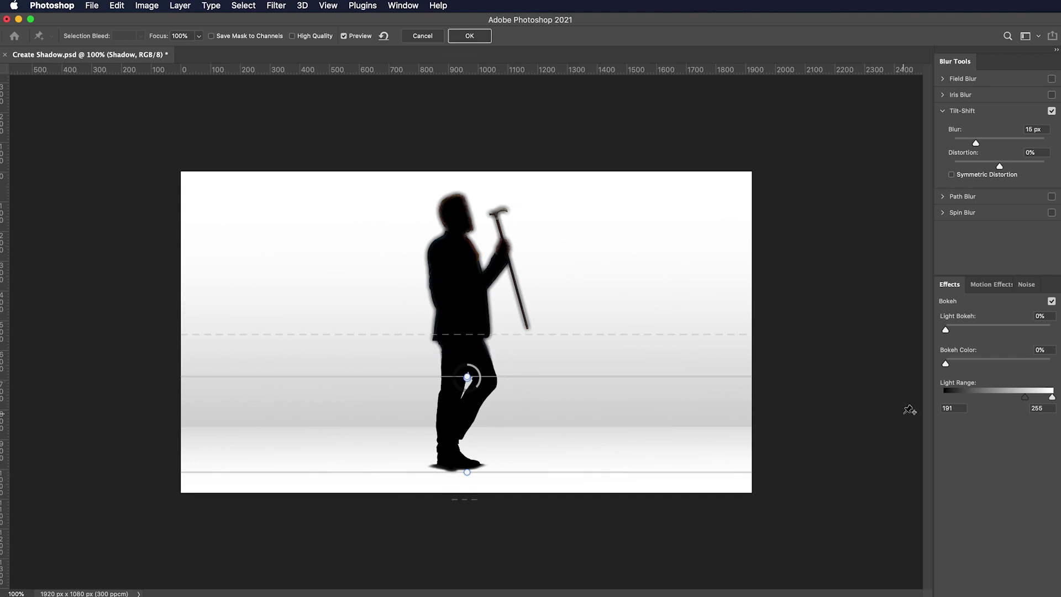
Raise the Bokeh Color and Light Bokeh amounts and apply the 15 px tilt-shift blur
{"action": "left_click_drag", "start_coordinate": [946, 364], "coordinate": [978, 365]}
{"action": "left_click_drag", "start_coordinate": [946, 330], "coordinate": [994, 332]}
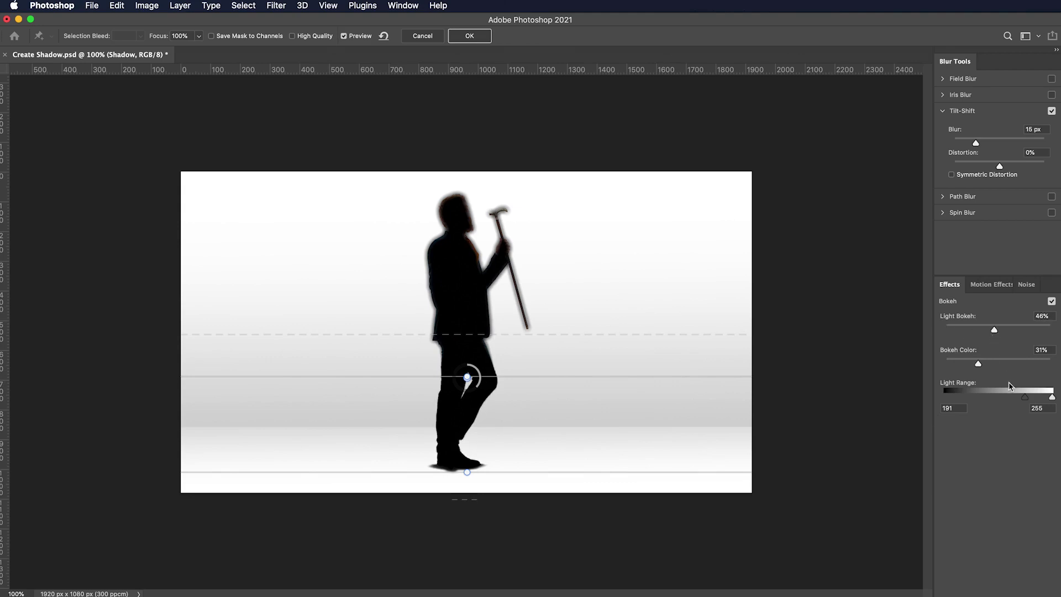
{"action": "left_click", "coordinate": [470, 36]}
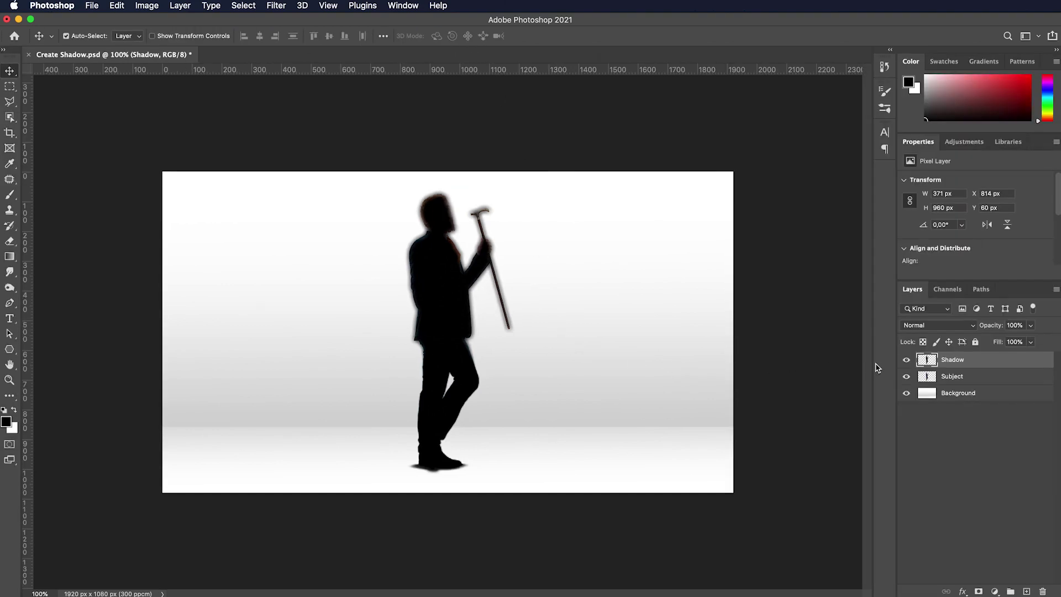
Toggle the Shadow layer off and on twice to compare the blurred silhouette with the man
{"action": "left_click", "coordinate": [906, 360]}
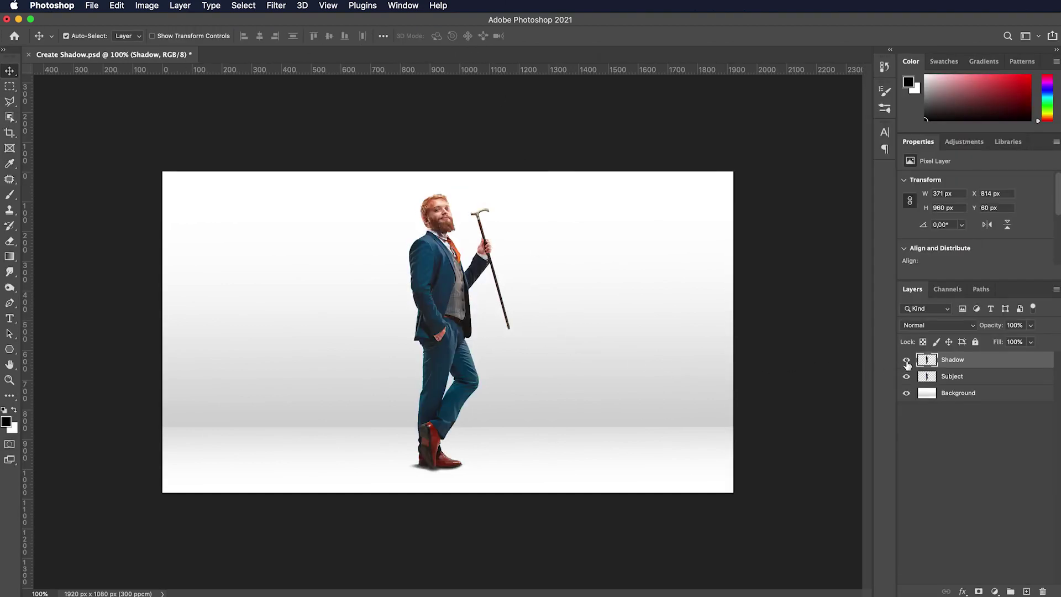
{"action": "left_click", "coordinate": [906, 360]}
{"action": "left_click", "coordinate": [907, 361]}
{"action": "left_click", "coordinate": [907, 361]}
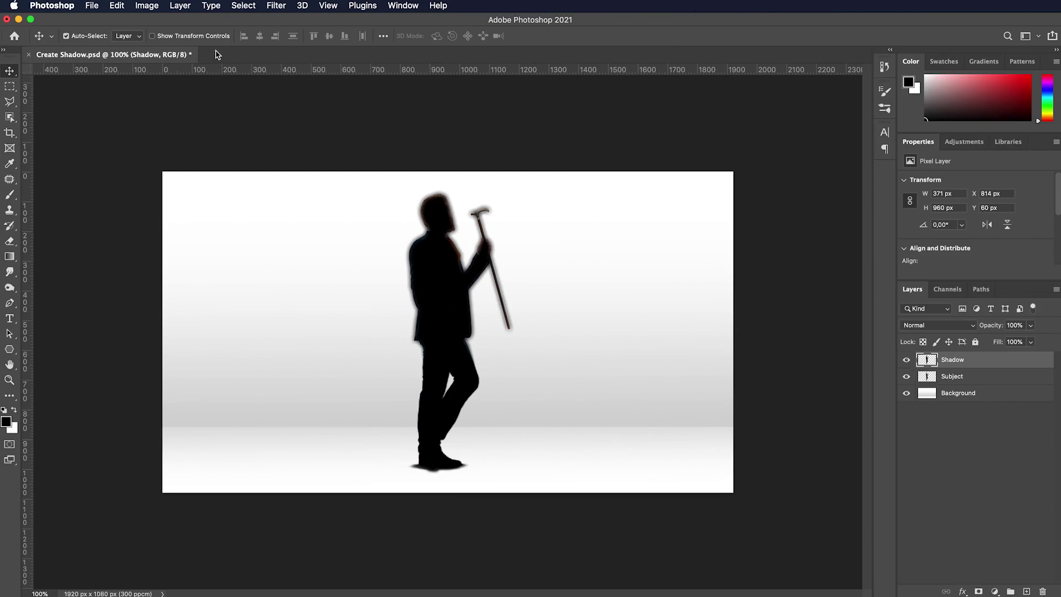
{"action": "left_click", "coordinate": [119, 7]}
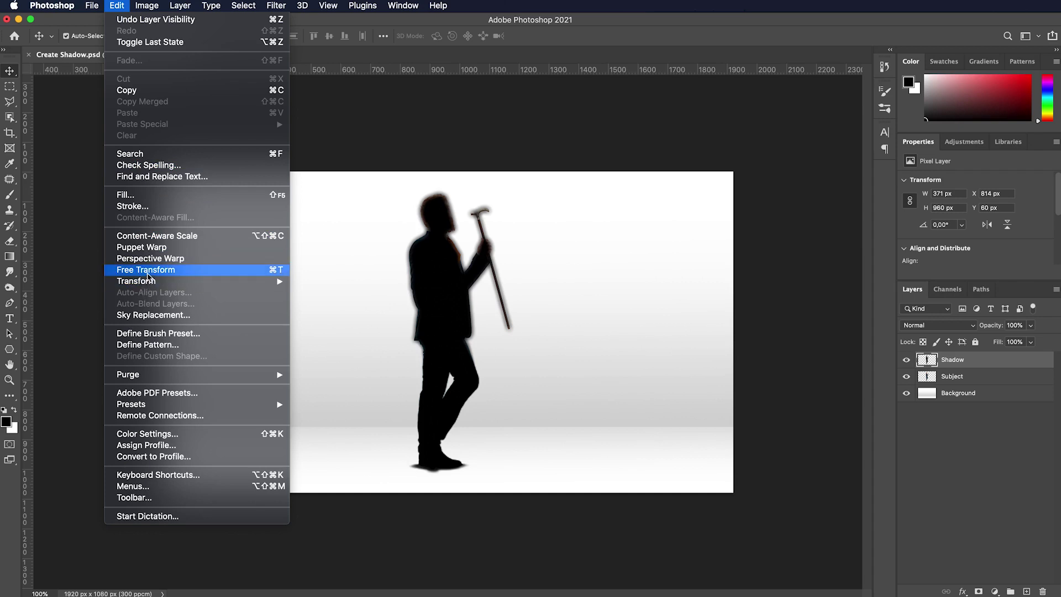
Free Transform the Shadow layer, distorting its corners so it lies flat leftward from the feet
{"action": "left_click", "coordinate": [246, 275]}
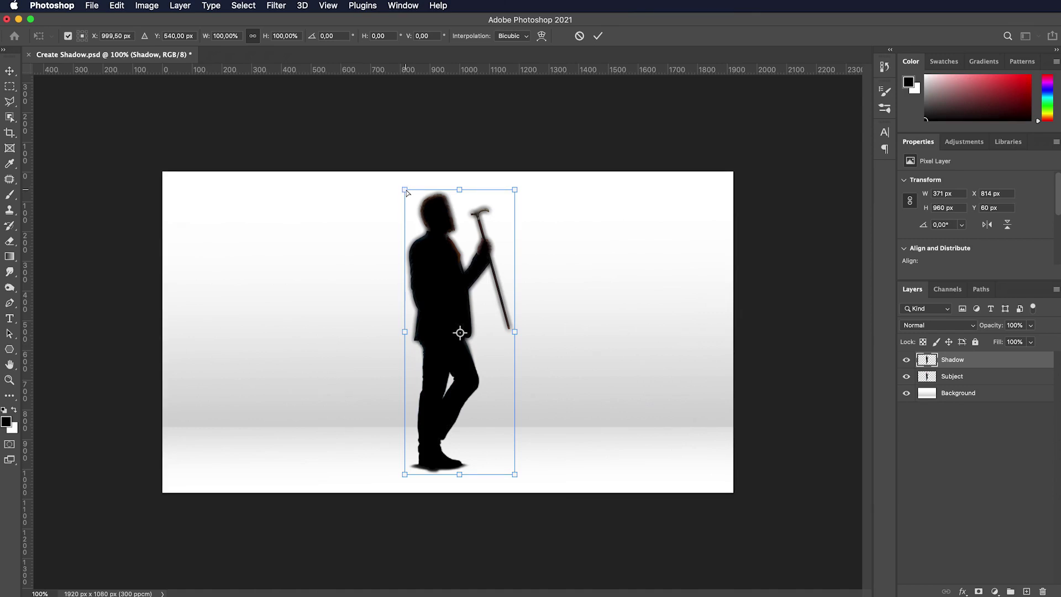
{"action": "left_click_drag", "start_coordinate": [405, 190], "coordinate": [173, 393]}
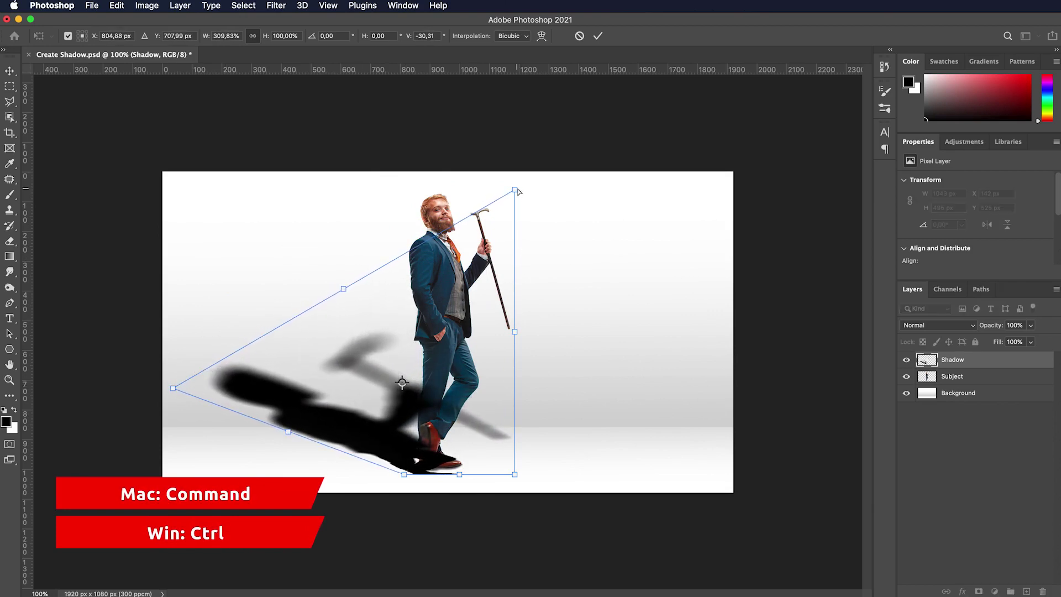
{"action": "left_click_drag", "start_coordinate": [518, 192], "coordinate": [355, 308]}
{"action": "left_click_drag", "start_coordinate": [404, 474], "coordinate": [403, 476]}
{"action": "left_click_drag", "start_coordinate": [360, 315], "coordinate": [319, 361]}
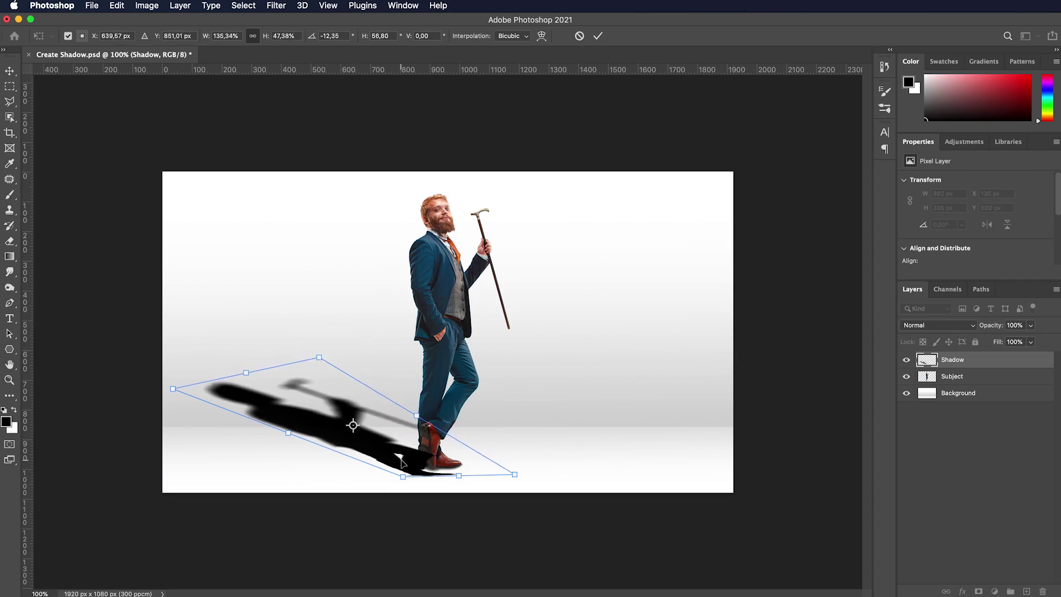
{"action": "key", "text": "Return"}
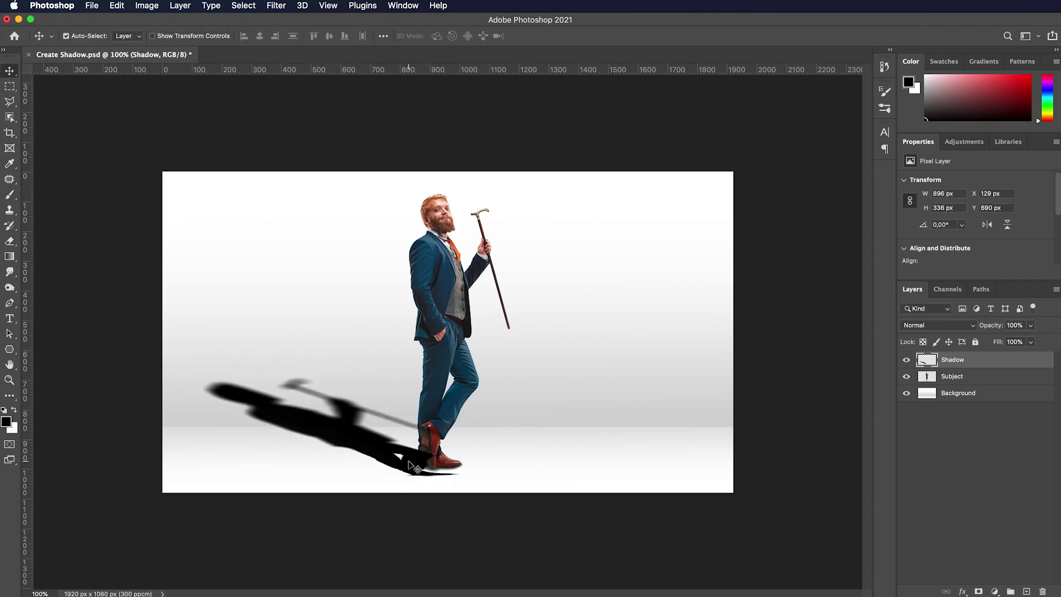
Move the Shadow layer below Subject and nudge the shadow up-right to meet the shoes
{"action": "left_click_drag", "start_coordinate": [979, 367], "coordinate": [993, 385]}
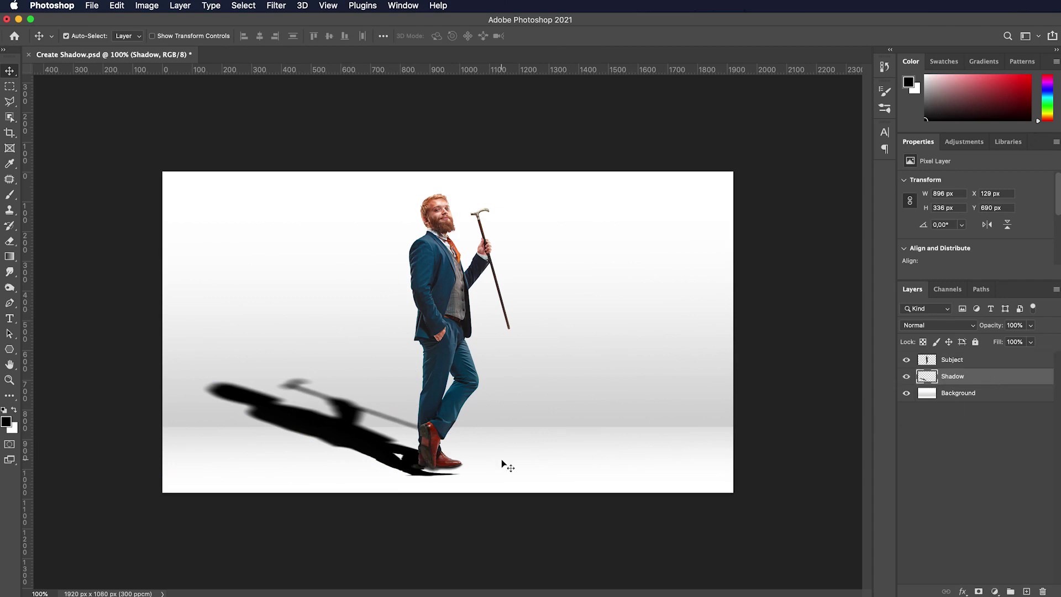
{"action": "left_click_drag", "start_coordinate": [374, 455], "coordinate": [382, 447]}
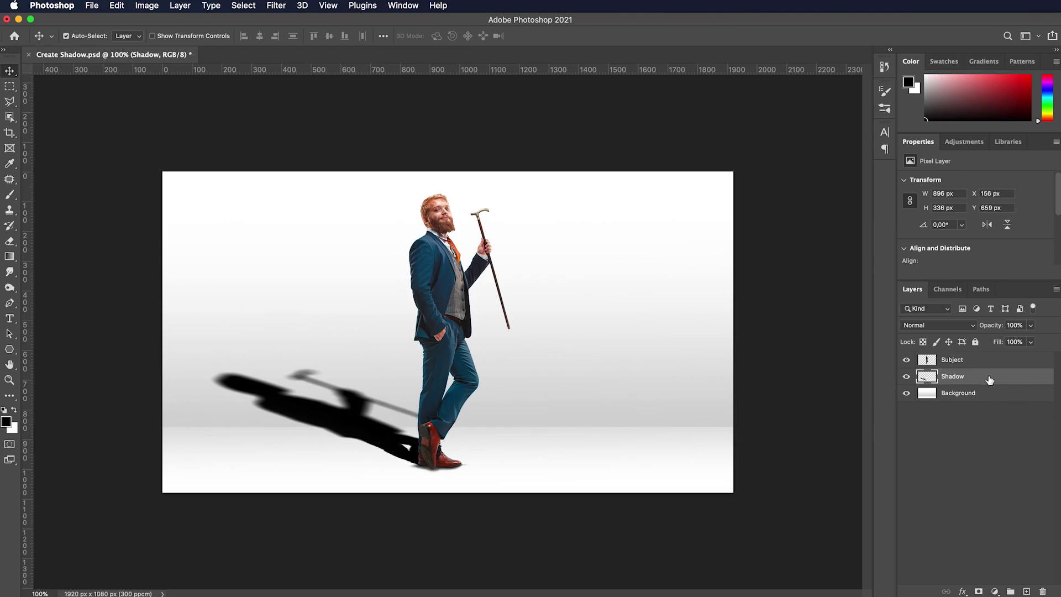
{"action": "left_click", "coordinate": [1031, 325]}
Drag the Shadow layer's Opacity down and fine-tune it to exactly 25%
{"action": "left_click_drag", "start_coordinate": [1032, 340], "coordinate": [993, 346]}
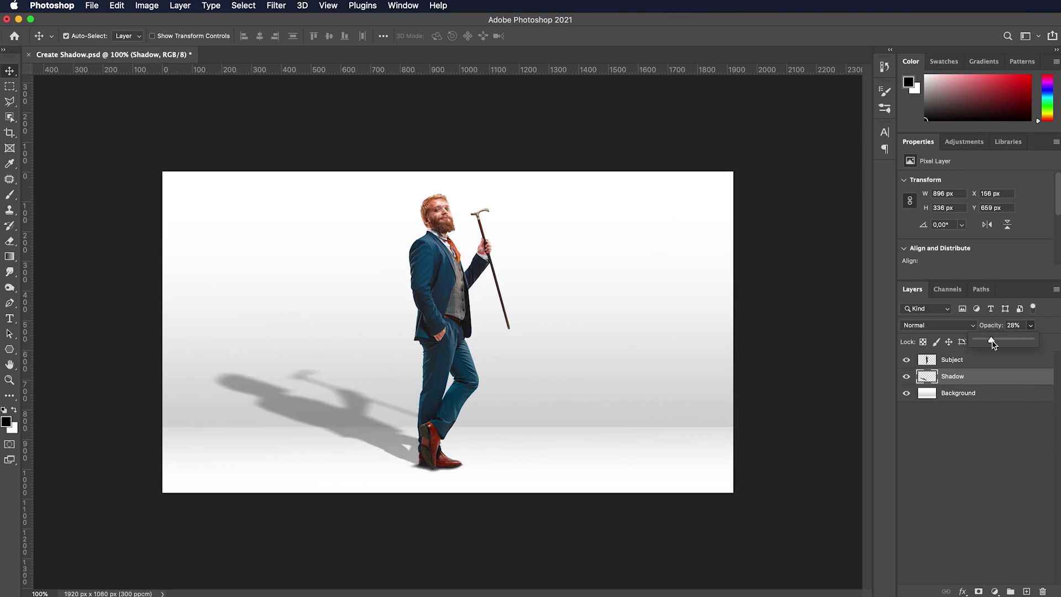
{"action": "left_click_drag", "start_coordinate": [992, 341], "coordinate": [989, 341]}
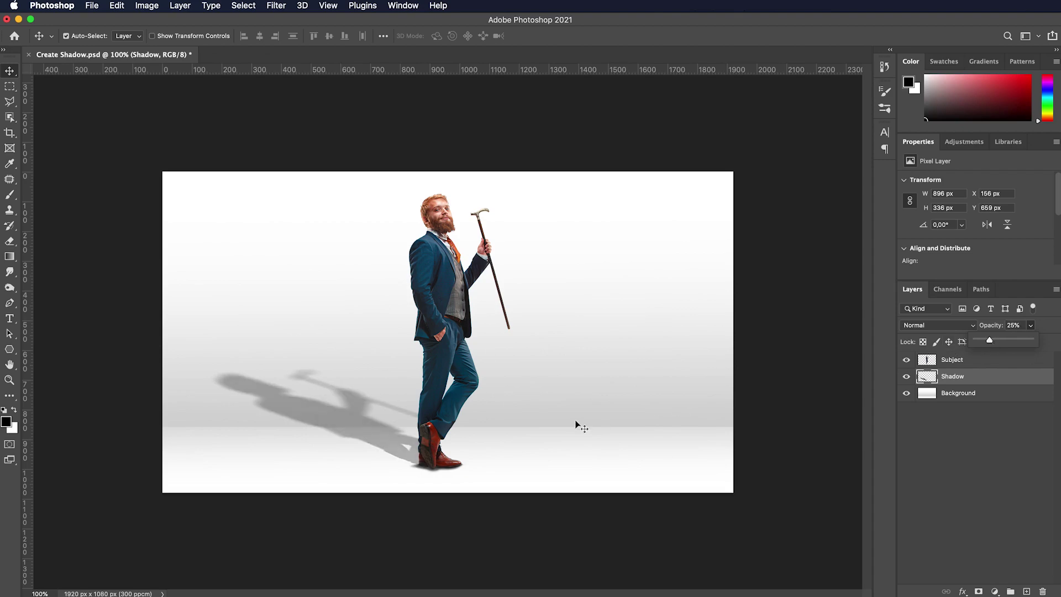